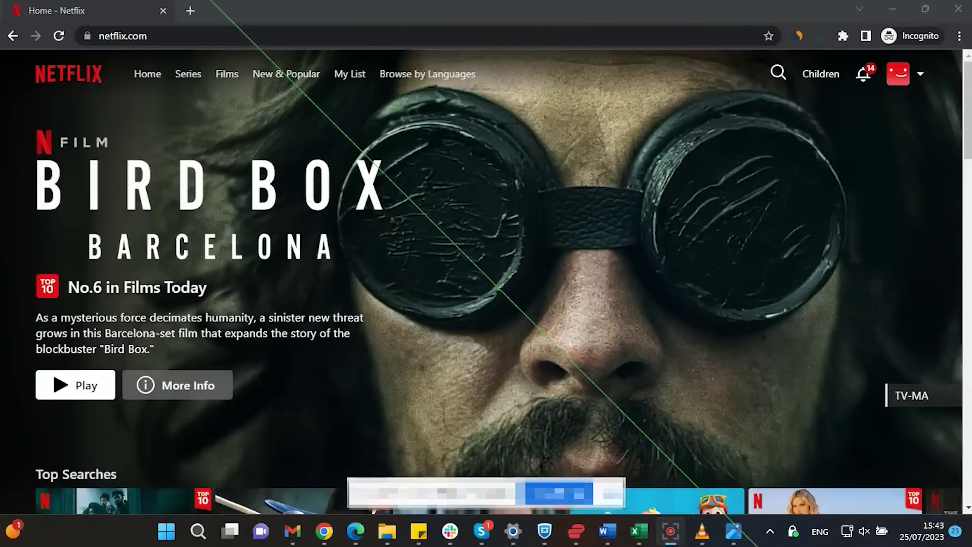
Search Netflix for 'star trek', connect PIA to UK London-Streaming, and reload the results
click(778, 74)
text(star trek)
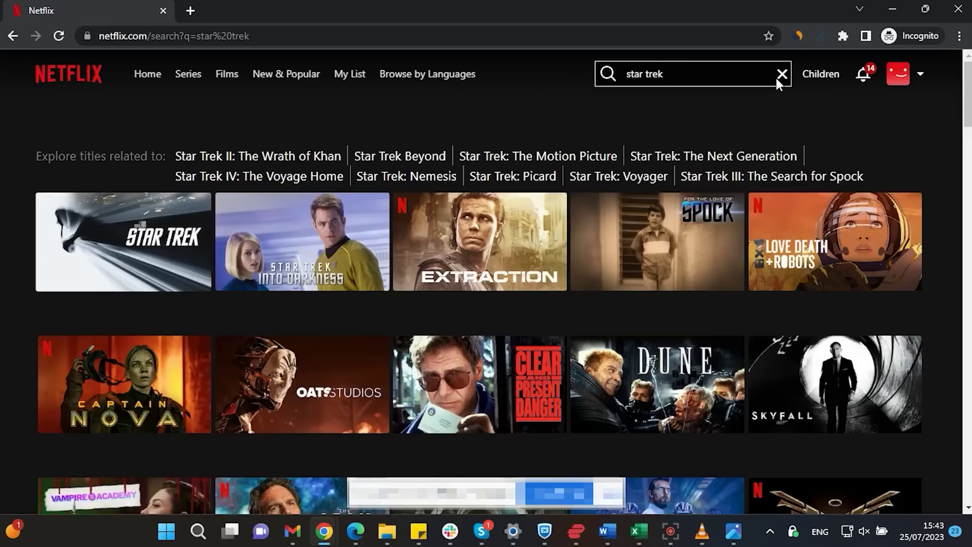
click(793, 531)
click(776, 453)
text(stream)
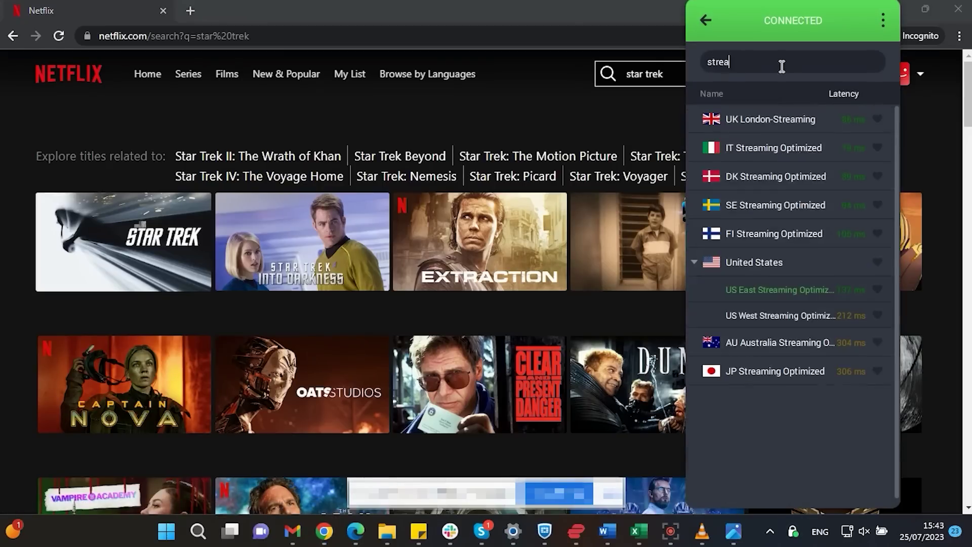
click(759, 115)
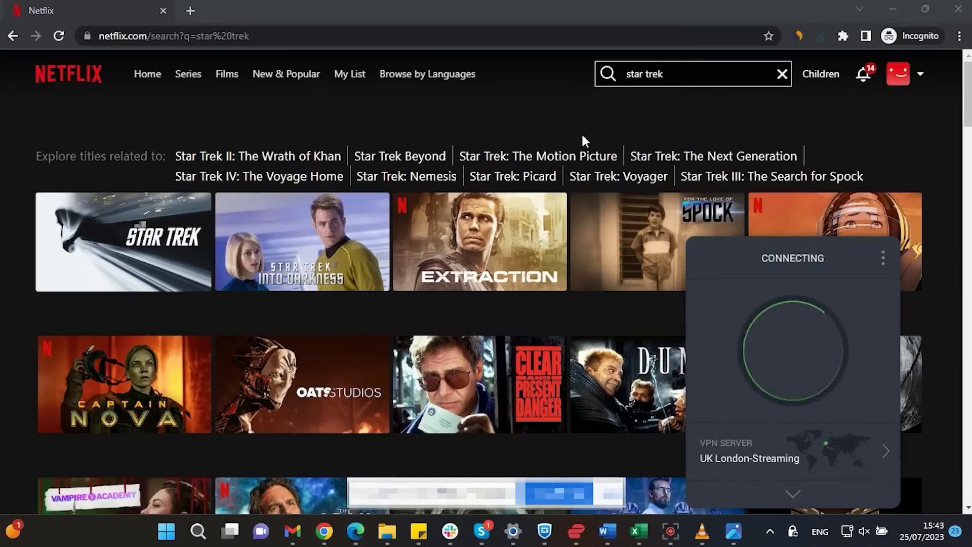
click(59, 37)
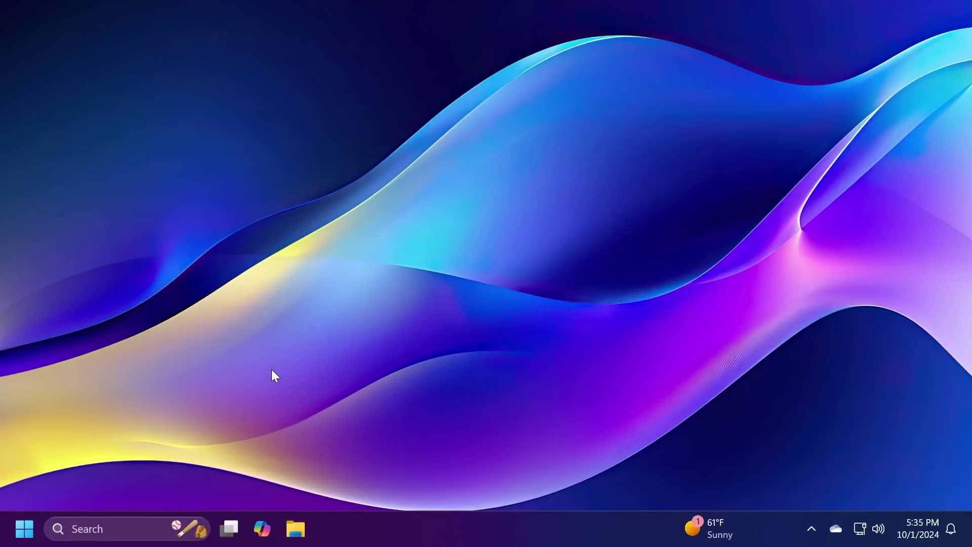
Launch Settings from the recent items in Windows search
click(96, 528)
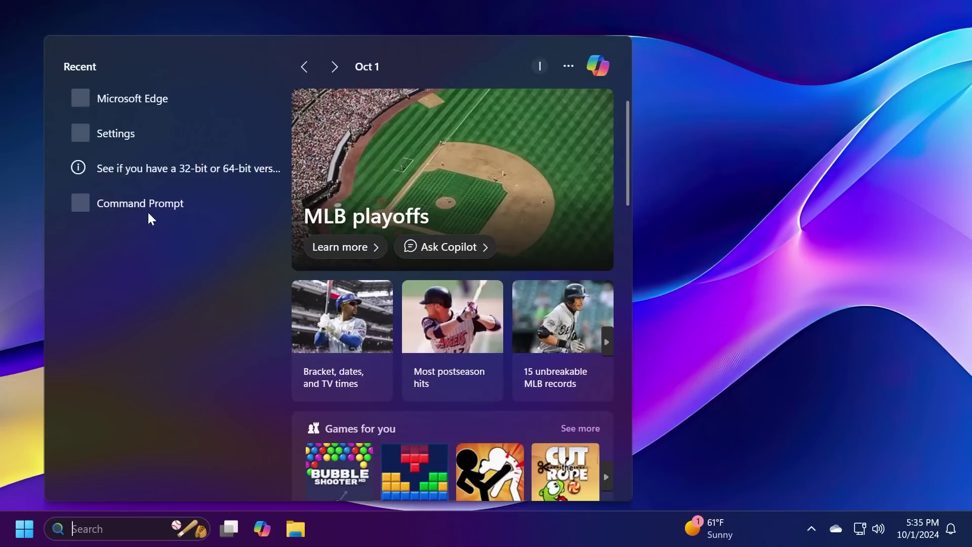
click(139, 134)
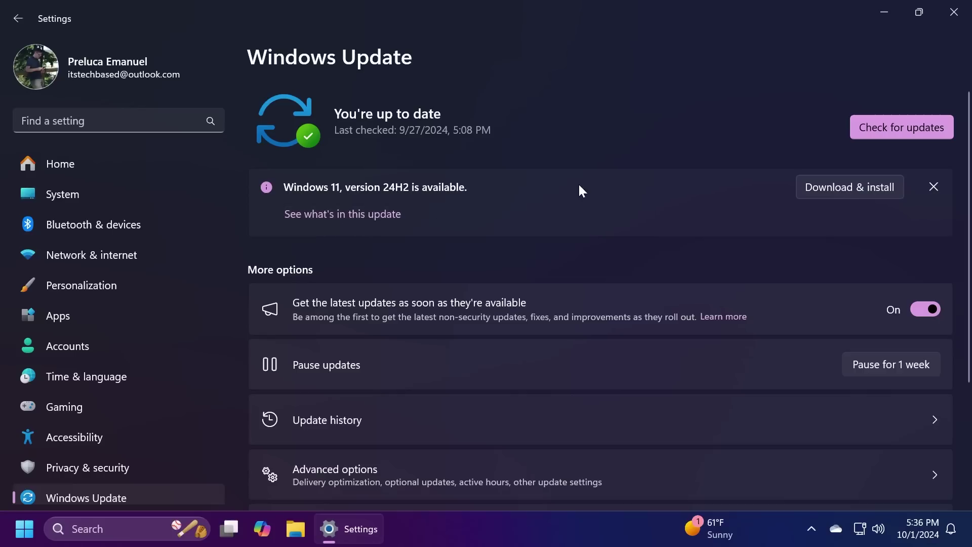
Start downloading and installing Windows 11, version 24H2 from the update banner
click(850, 188)
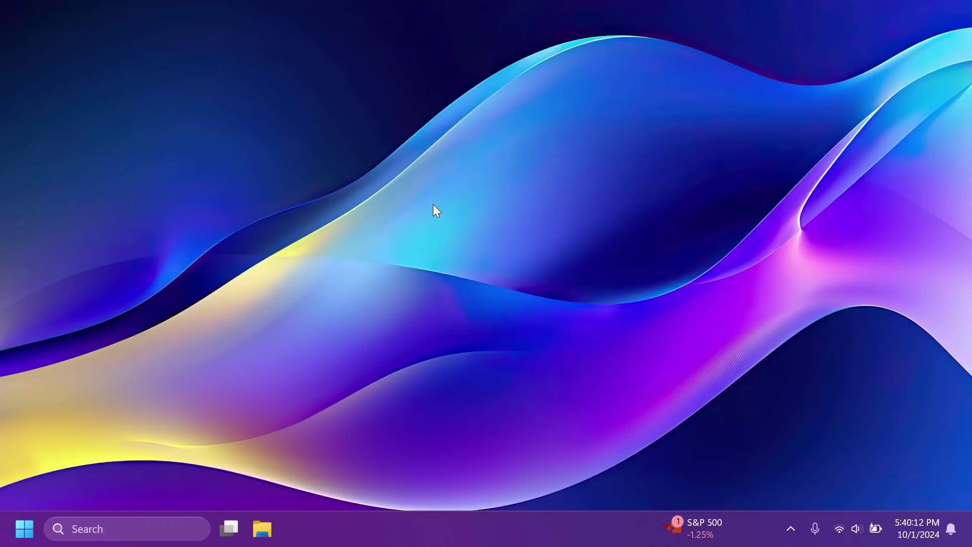
Open Settings on the Bluetooth & devices page and scroll through its device categories
click(842, 527)
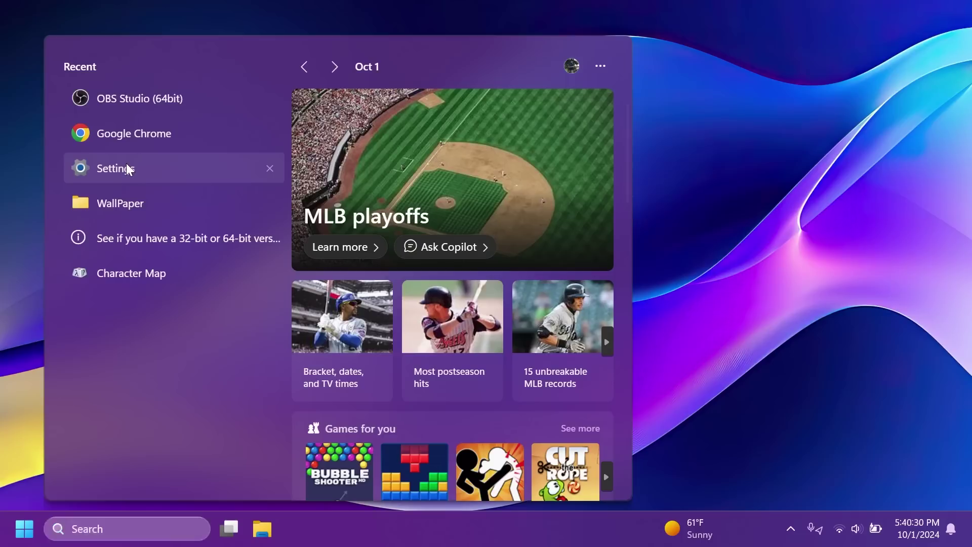
click(128, 167)
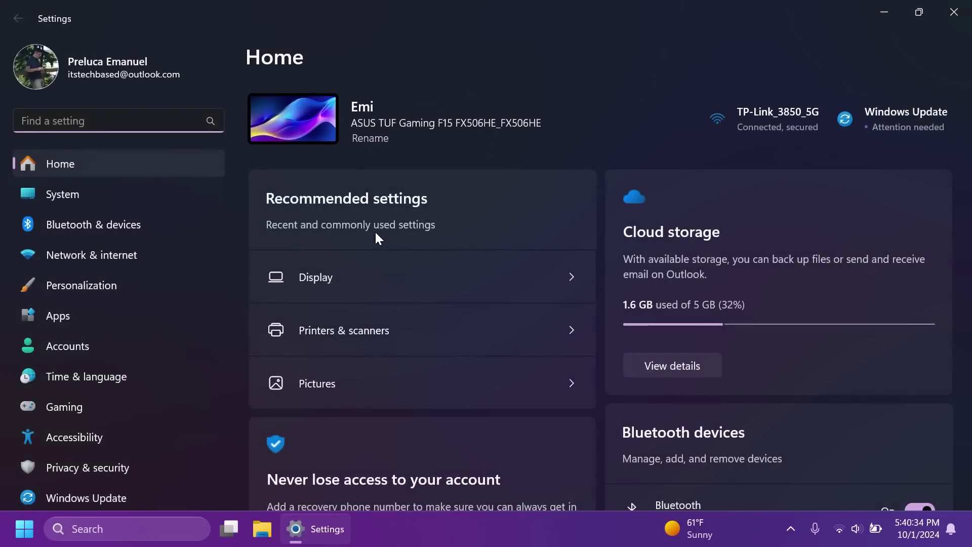
click(99, 226)
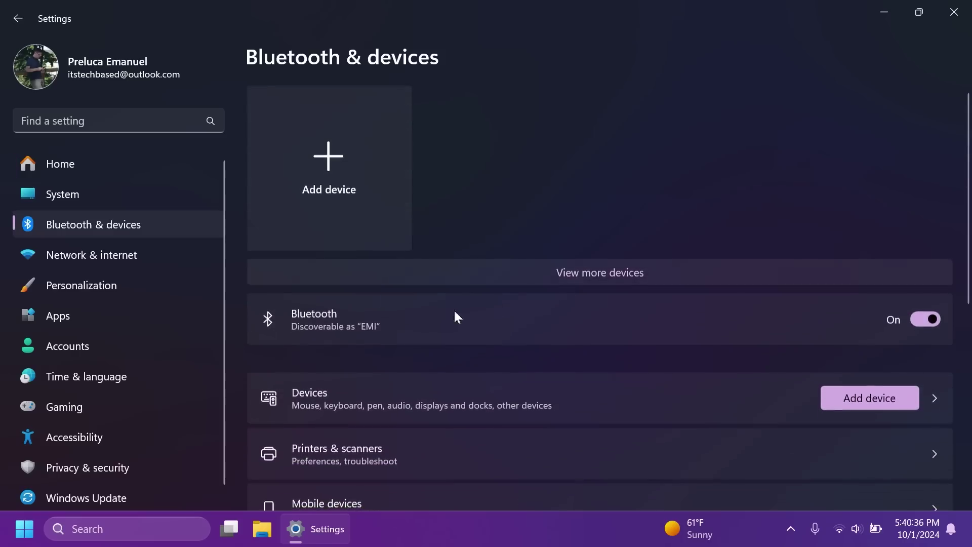
scroll(500, 248, down, 3)
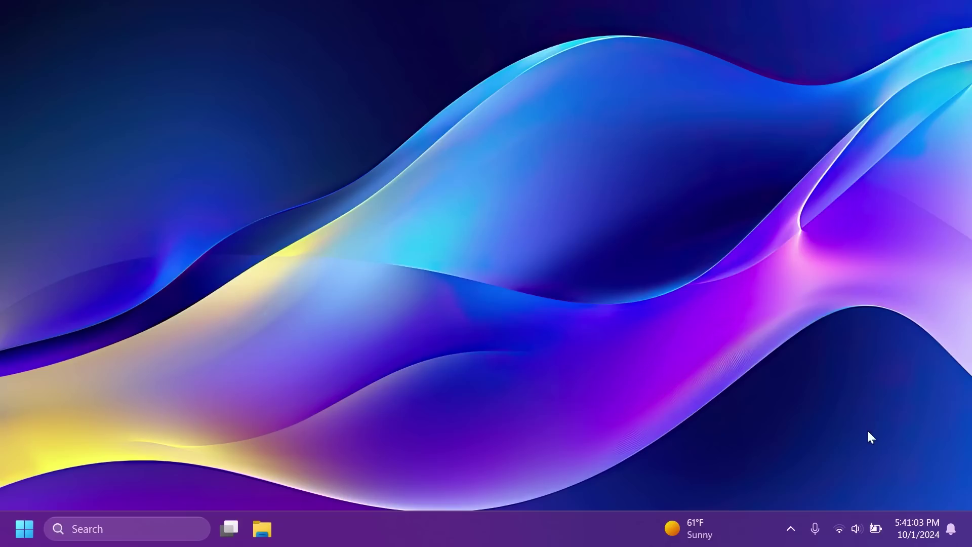
Open Quick Settings, browse its tiles, and view the Wi-Fi network list before returning
click(856, 528)
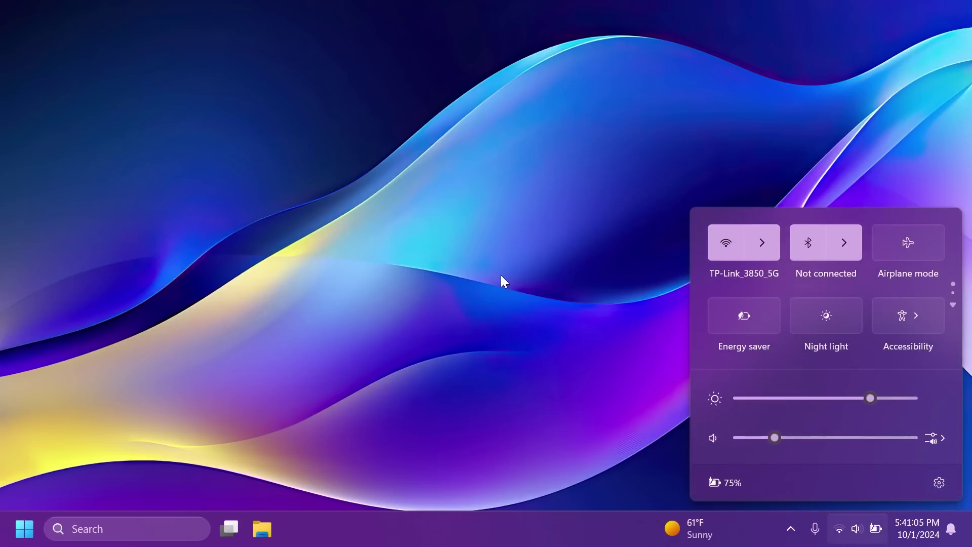
scroll(841, 305, down, 2)
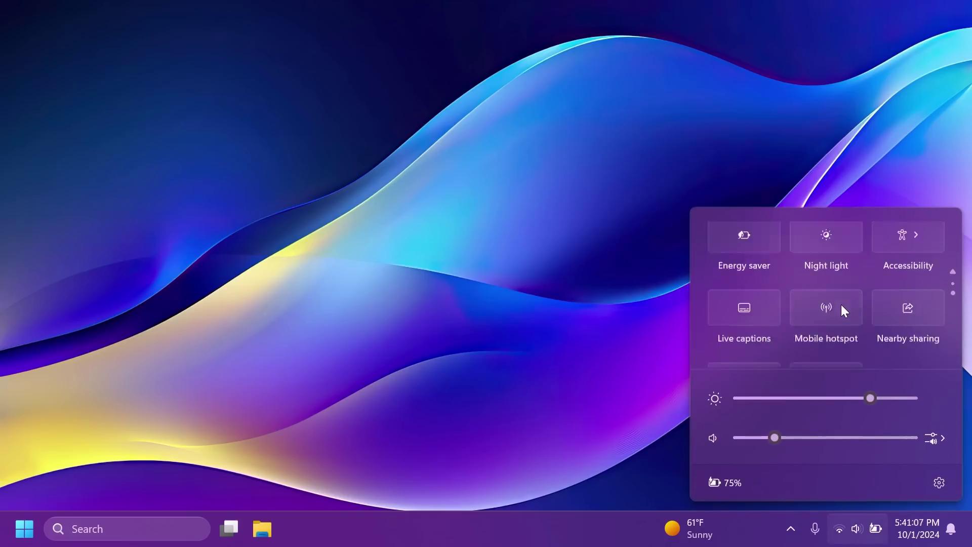
scroll(840, 305, up, 2)
scroll(790, 263, down, 2)
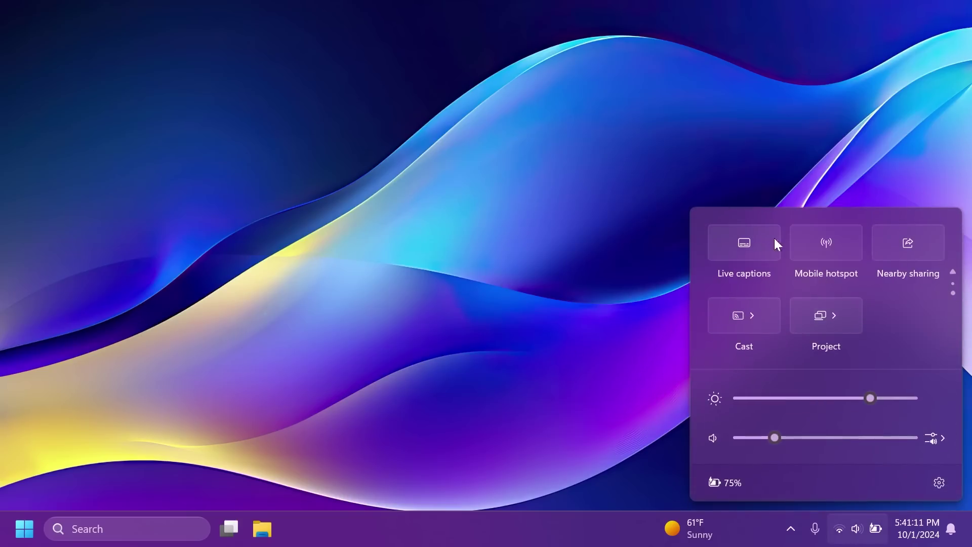
scroll(860, 293, up, 2)
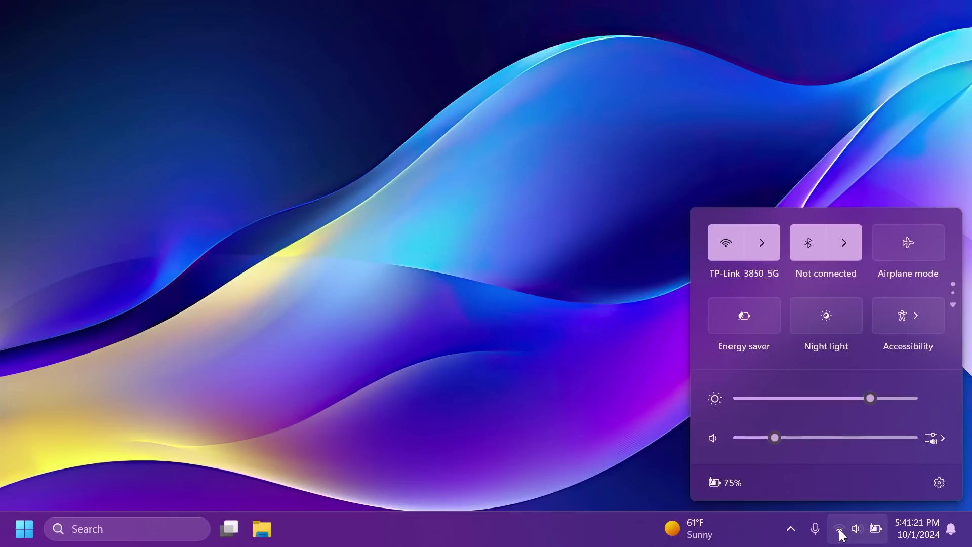
click(762, 242)
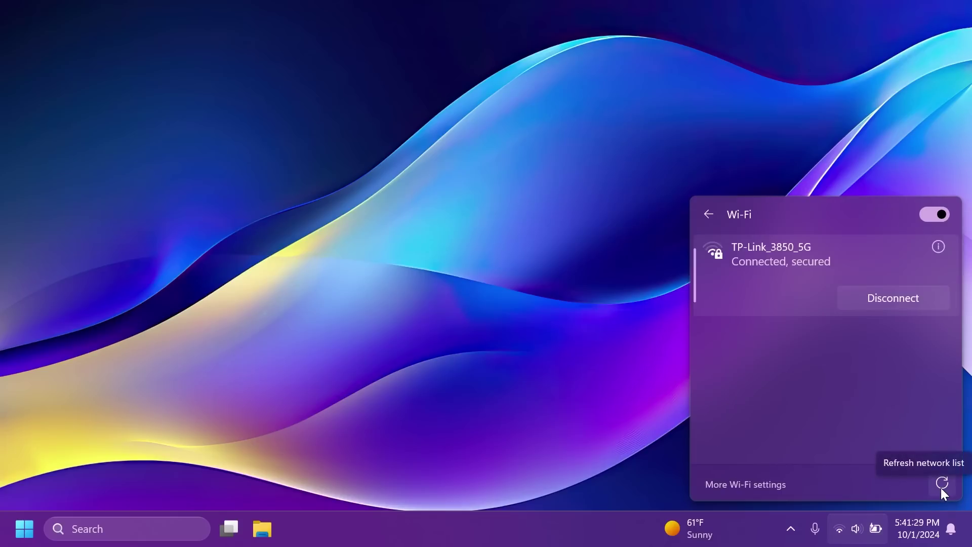
click(709, 214)
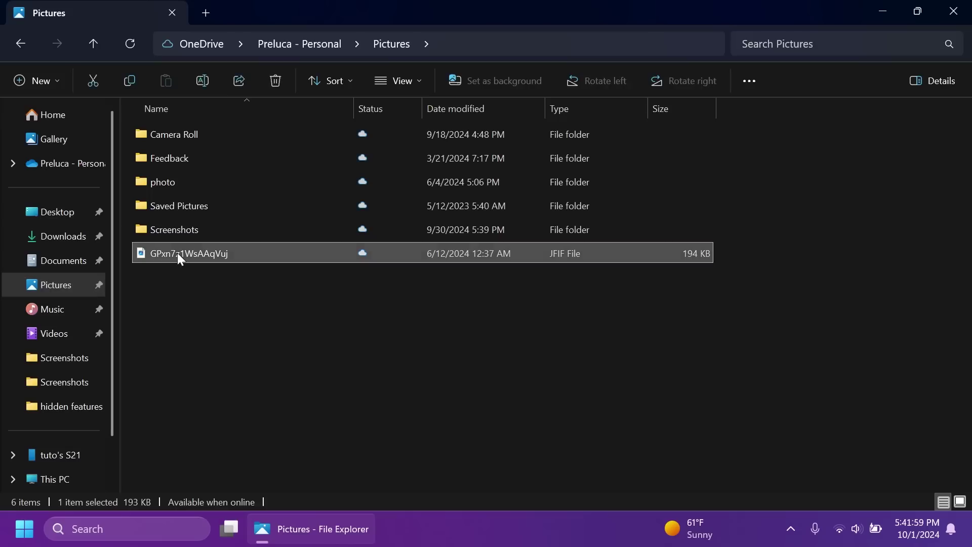
View Compress to > Additional options for the JFIF image, then cancel without archiving
right_click(177, 253)
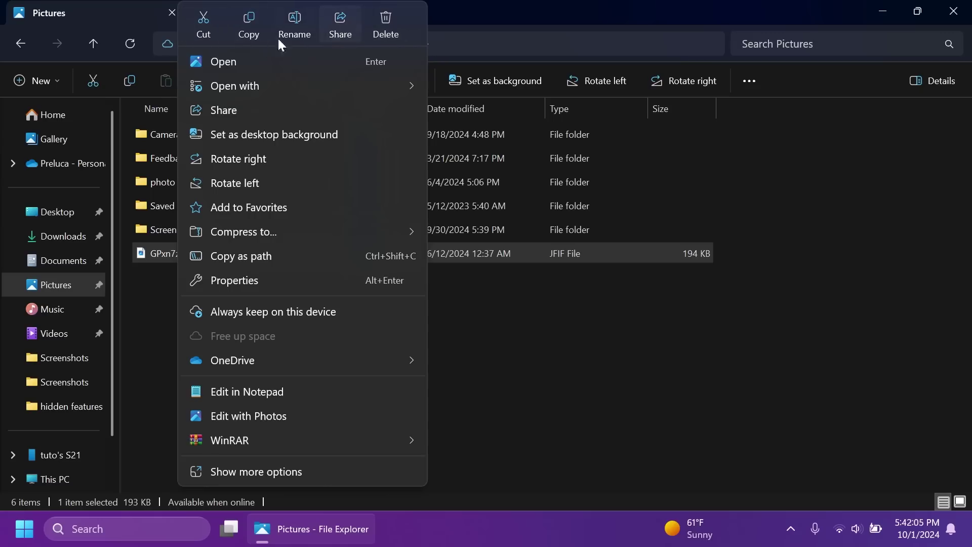
mouse_move(278, 229)
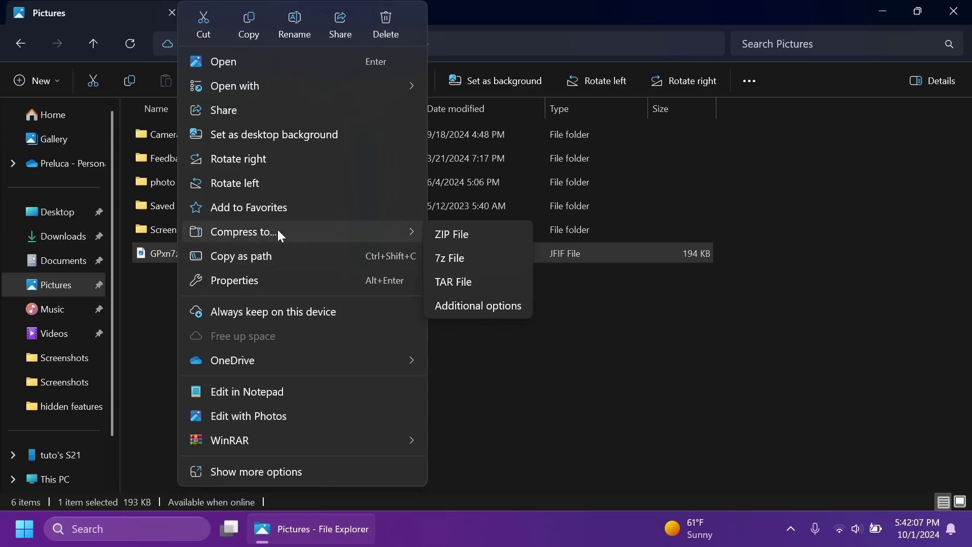
click(472, 305)
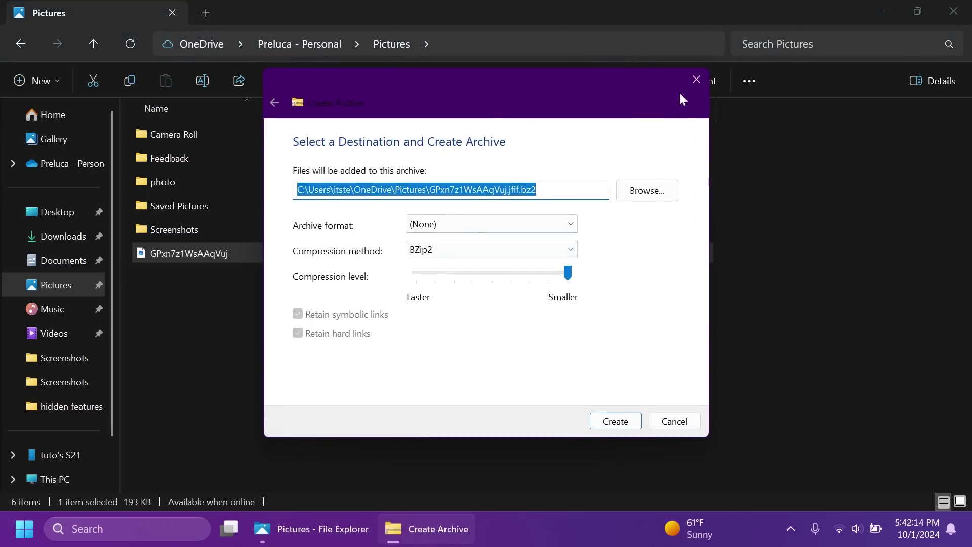
click(696, 80)
click(266, 313)
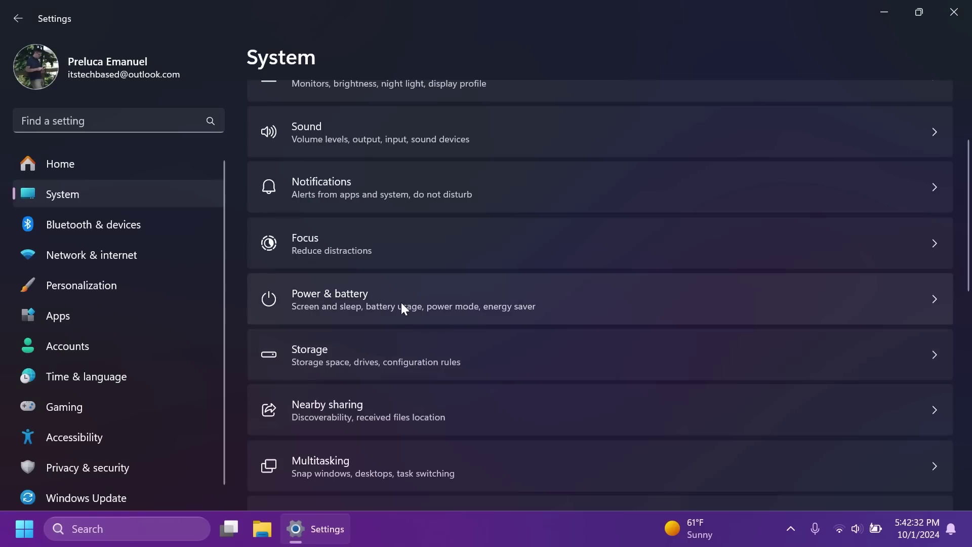
Review the Power & battery energy recommendations, then expand the Power Mode options
click(476, 305)
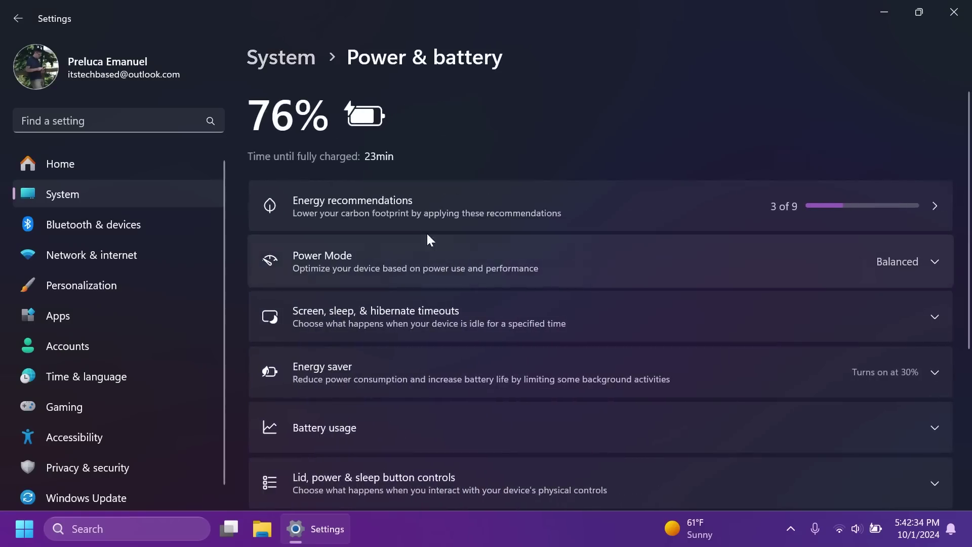
click(402, 205)
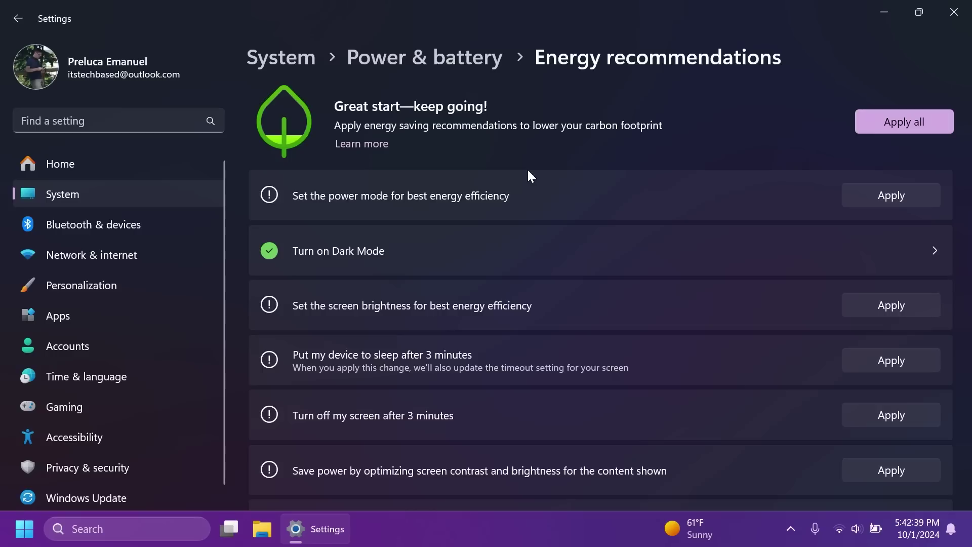
key(alt+Left)
click(368, 268)
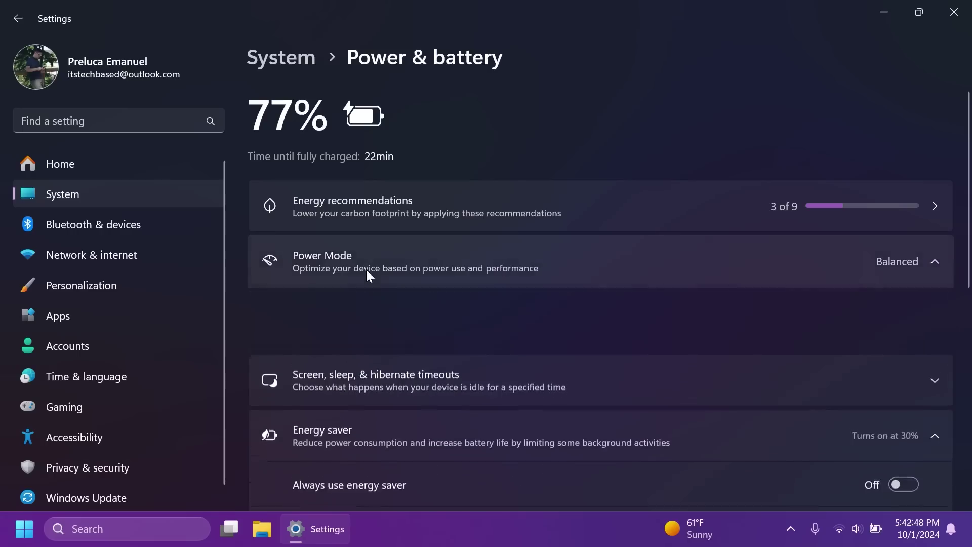
scroll(395, 231, down, 1)
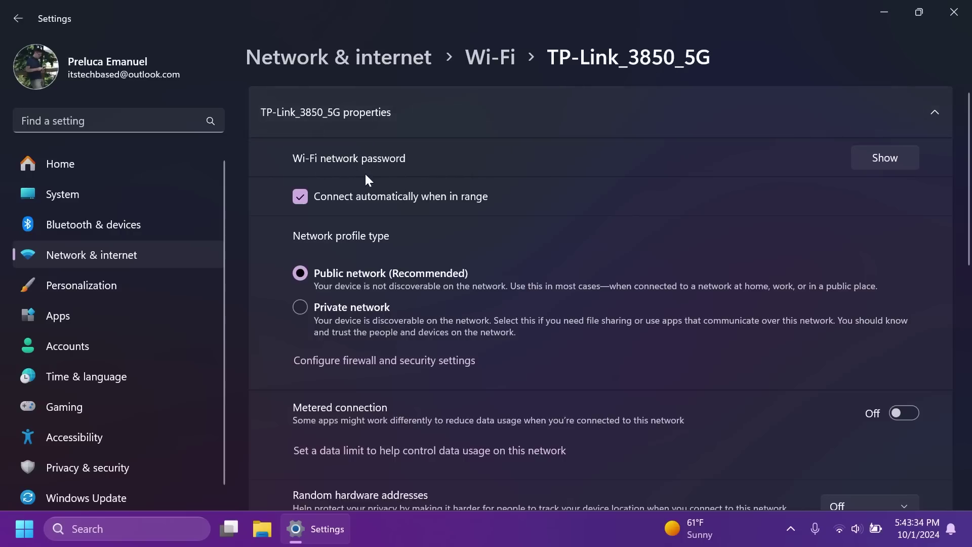
Reveal the saved Wi-Fi password and QR code, dismiss it, and close Settings
click(880, 159)
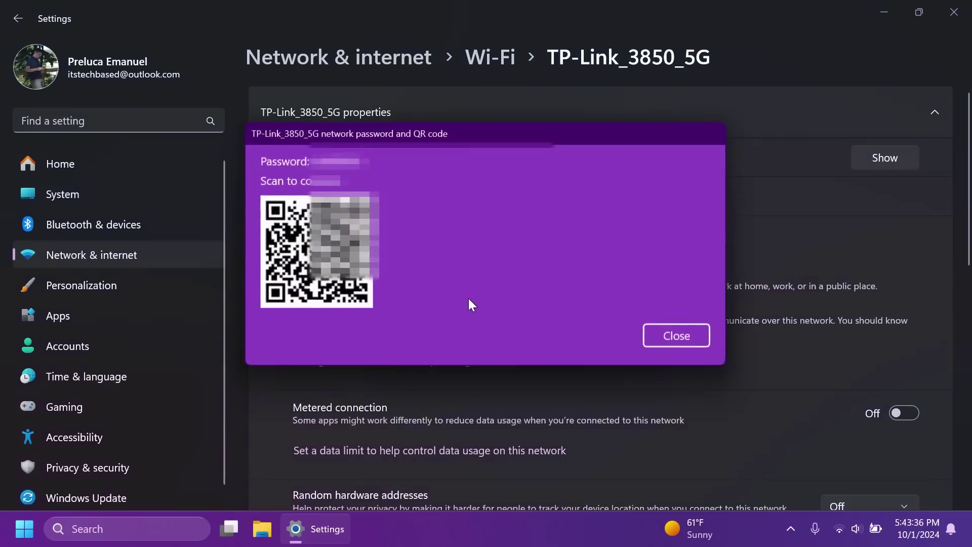
click(688, 334)
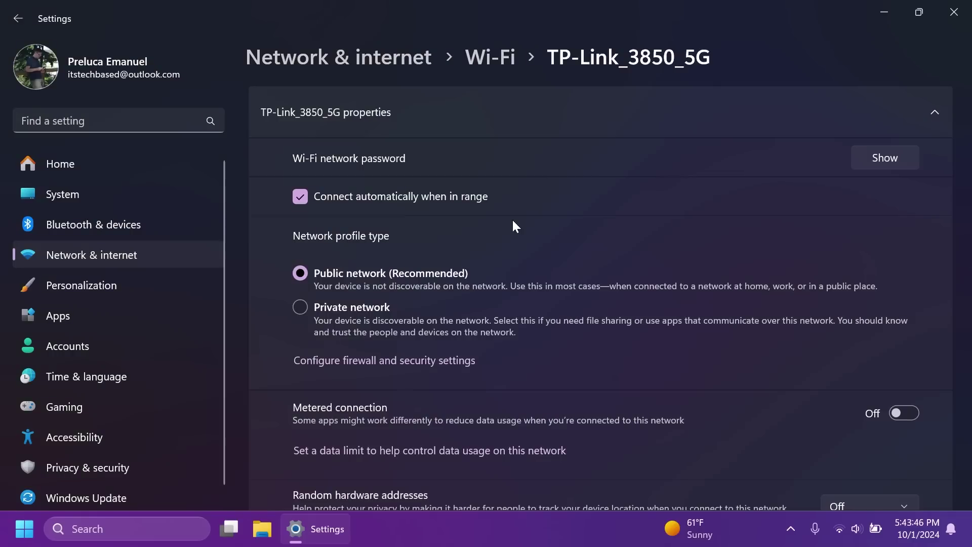
click(954, 12)
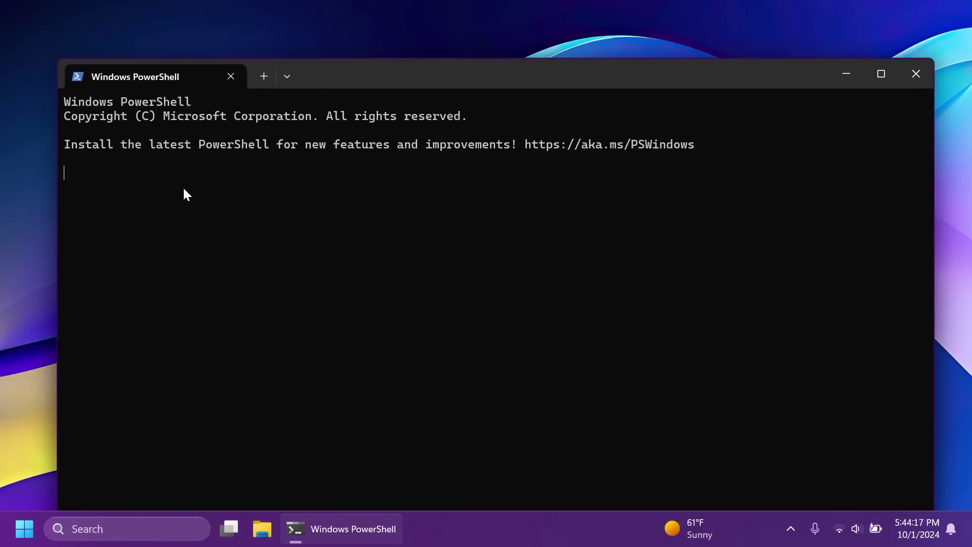
Run sudo, then turn on Enable sudo under Settings > System > For developers
text(sudo)
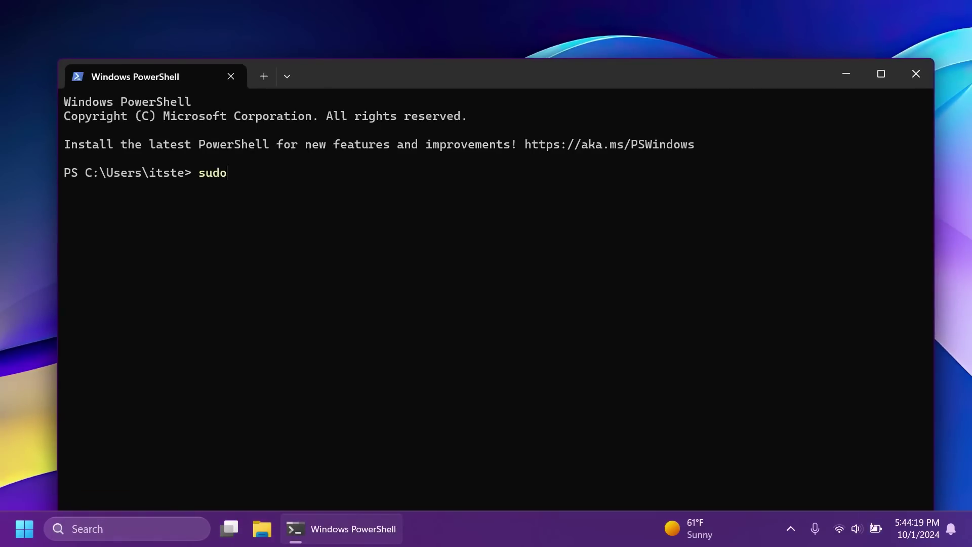
key(Return)
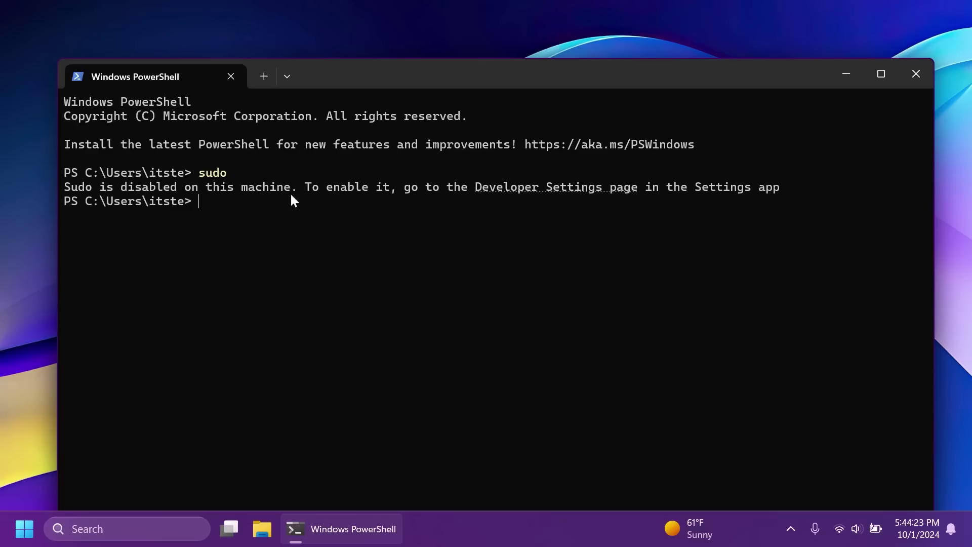
click(132, 529)
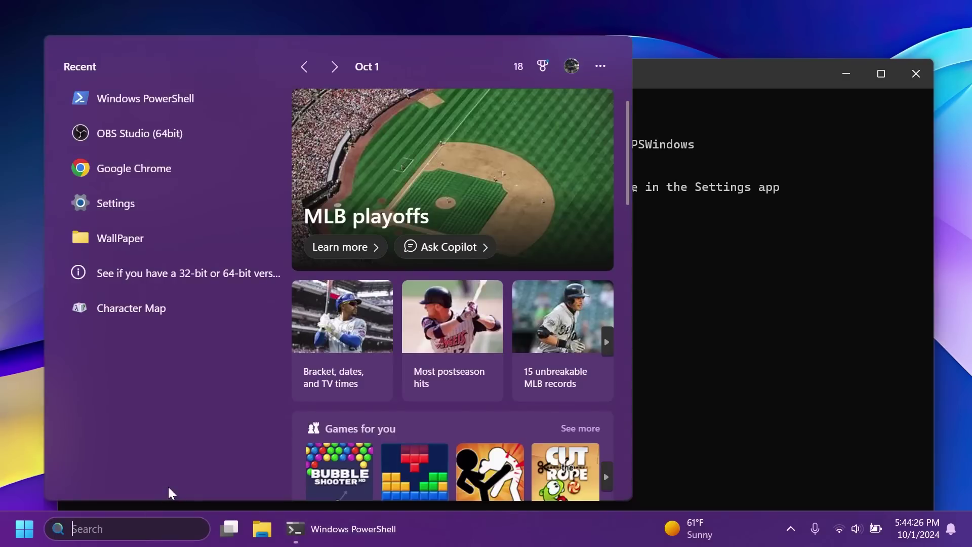
text(settings)
key(Return)
click(77, 193)
scroll(450, 284, down, 5)
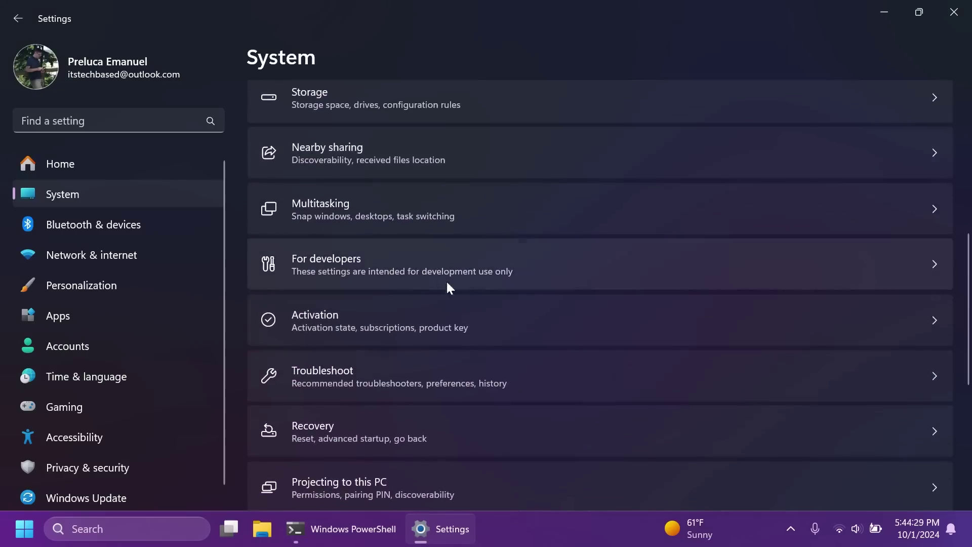
click(437, 274)
scroll(446, 314, down, 5)
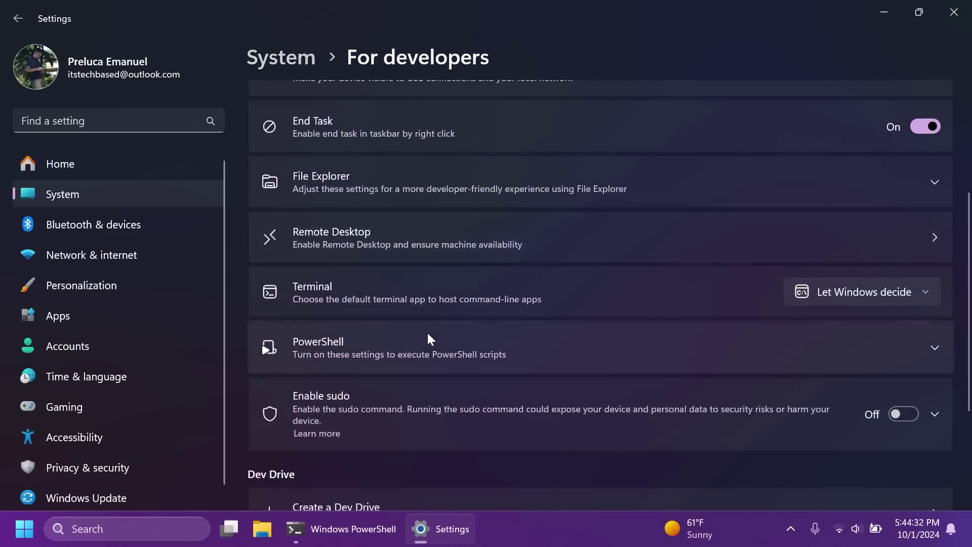
click(903, 284)
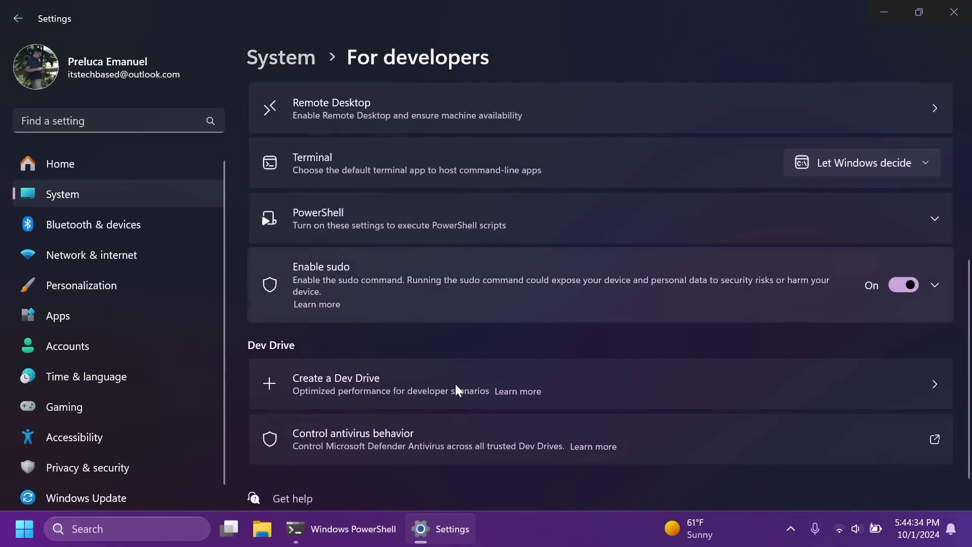
Close Settings and rerun sudo in PowerShell to show its usage help
click(954, 11)
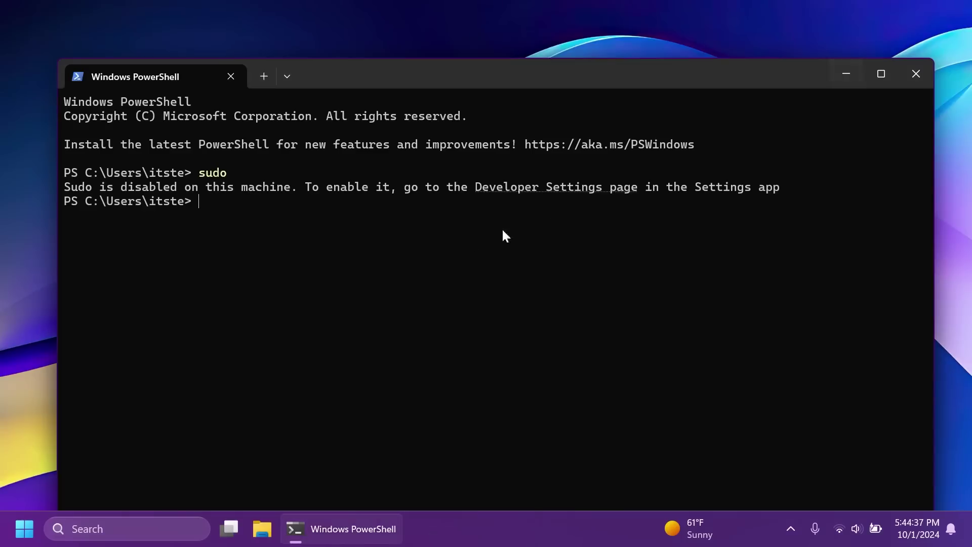
text(sudo)
key(Return)
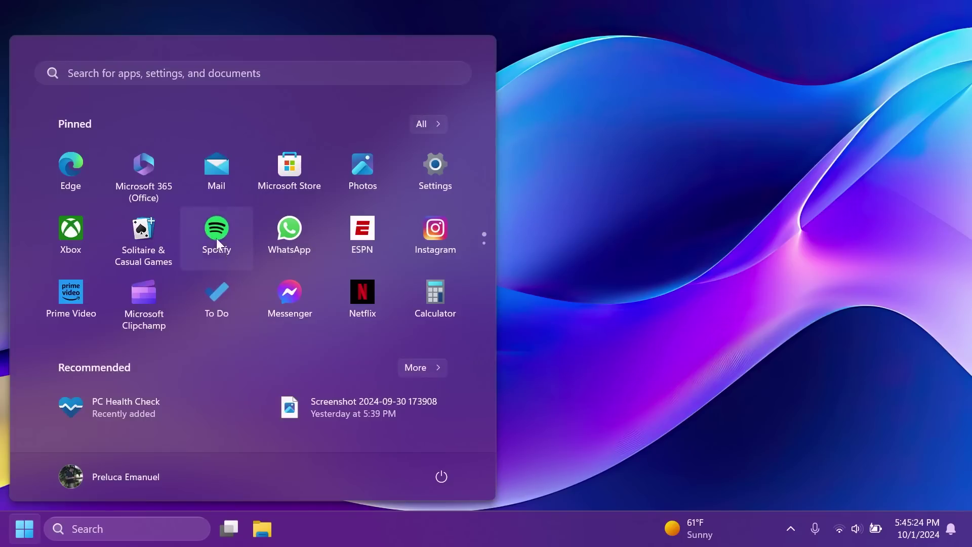
Drag Spotify from the Start menu's Pinned list toward the taskbar
drag(217, 228, 299, 540)
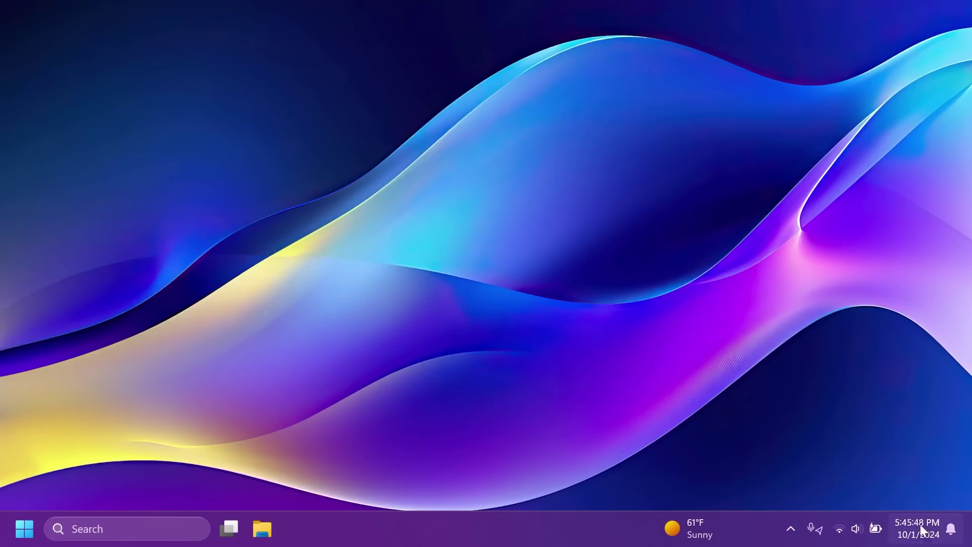
Launch the Settings app from taskbar Search so it opens on its Home page
click(90, 534)
click(116, 98)
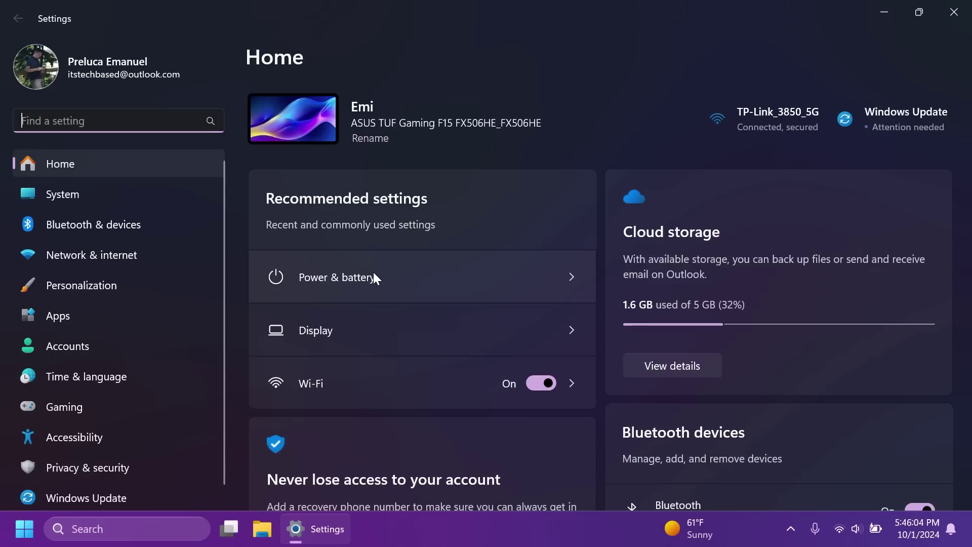
Close Settings and launch Task Manager from the taskbar's shortcut menu
click(954, 12)
right_click(507, 526)
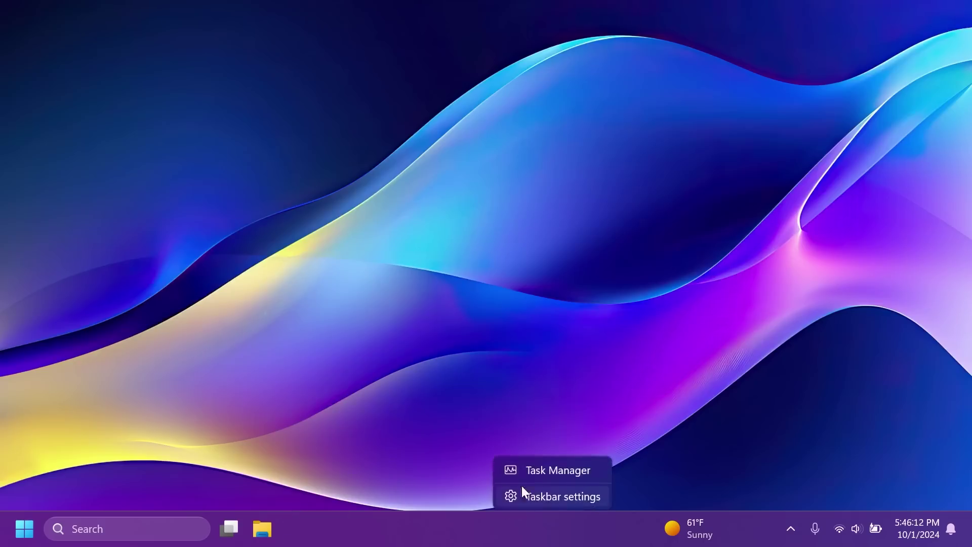
click(406, 303)
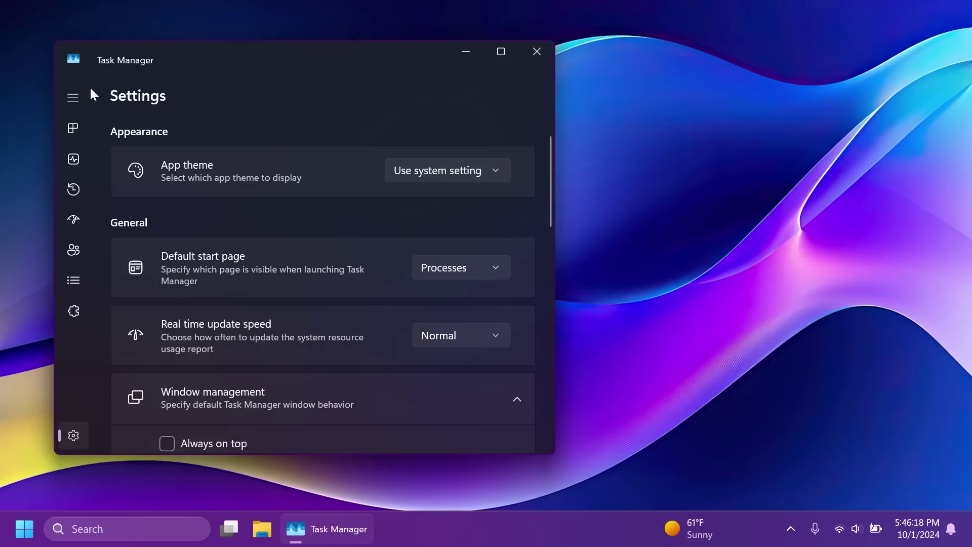
Show Memory usage (7.4 of 15.7 GB) on the Performance page and widen the window
click(73, 98)
click(72, 130)
click(111, 161)
drag(555, 236, 663, 236)
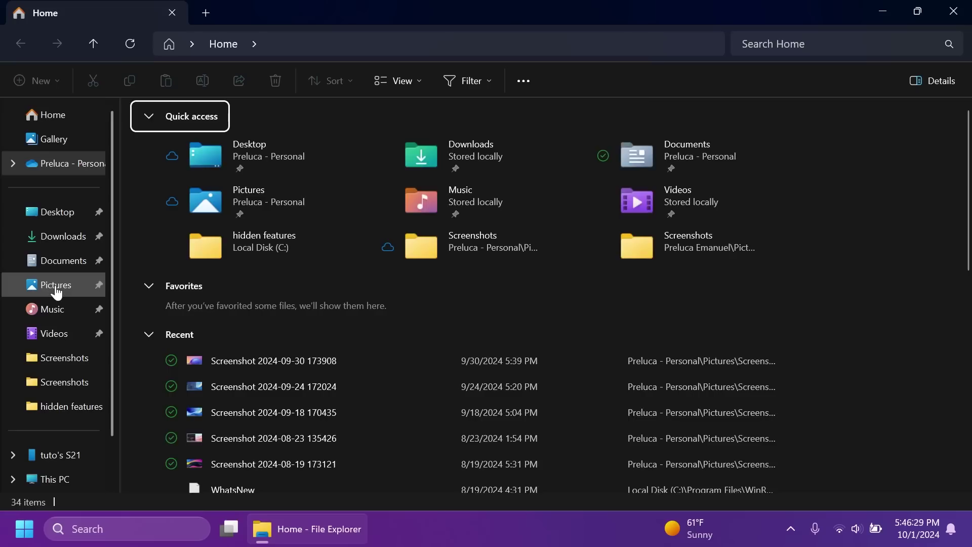
Open the Pictures folder and select the GPxn7z1WsAAqVuj file
click(54, 284)
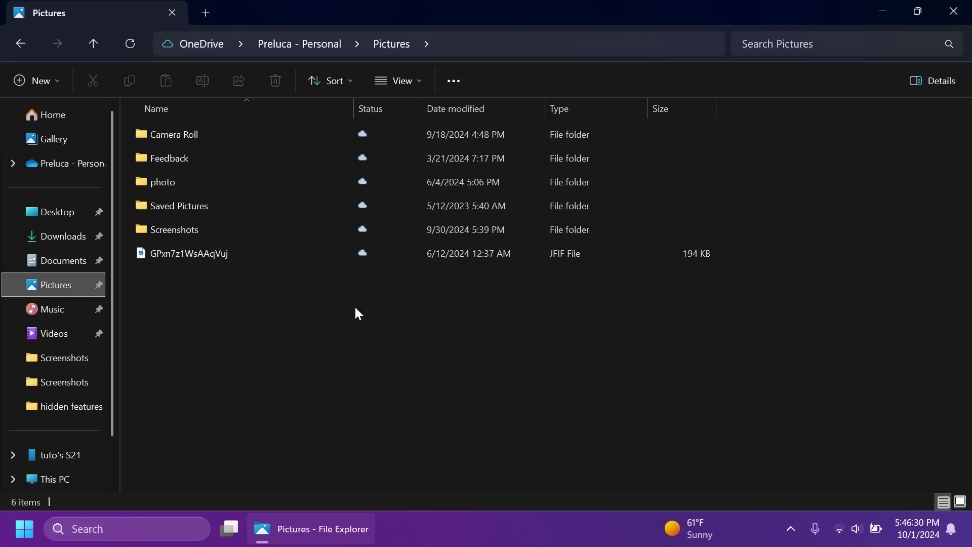
click(219, 258)
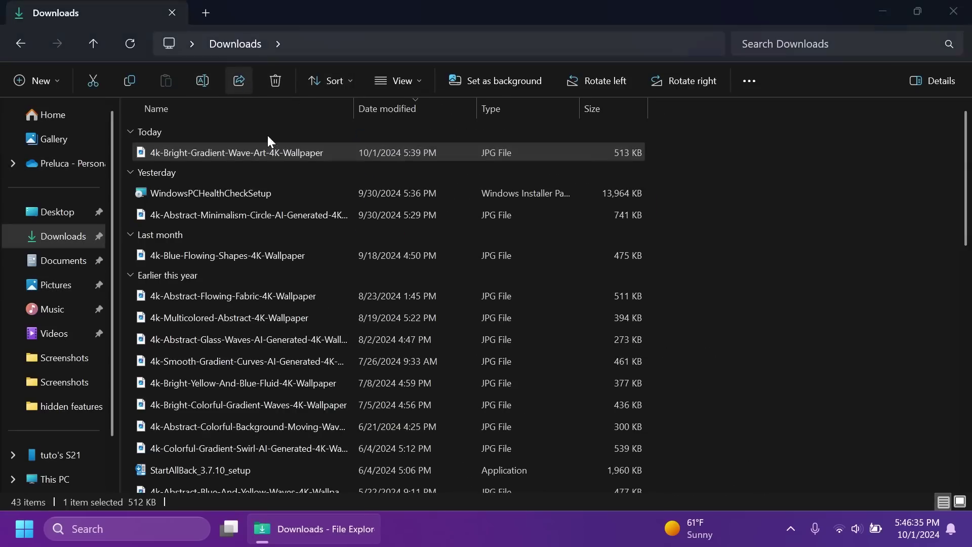